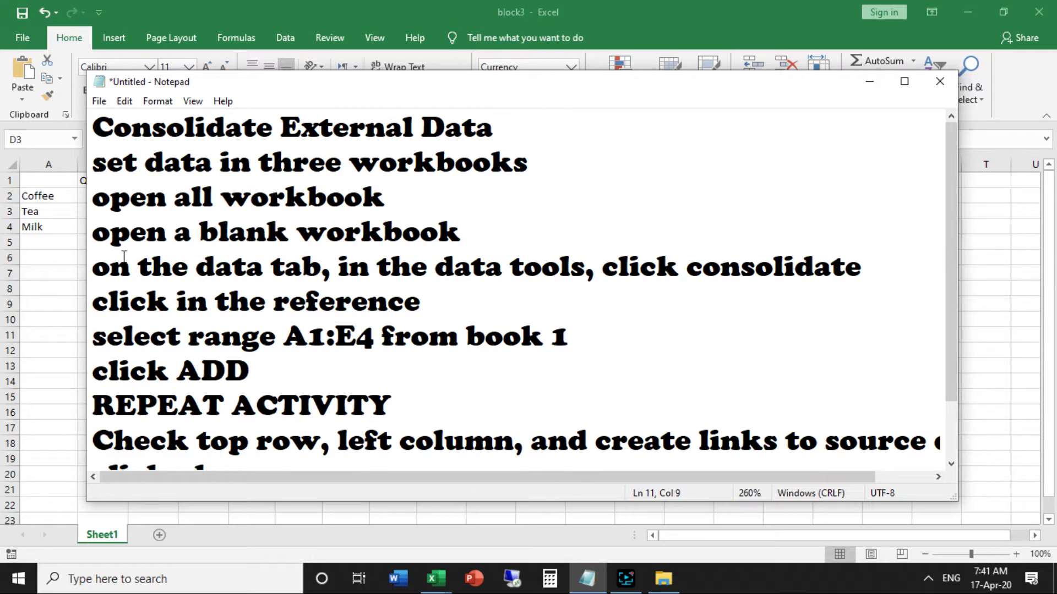
- Switch to the block1 workbook, cancel the stray PowerPoint launch, and bring the Notepad consolidation notes forward
key("alt+Tab")
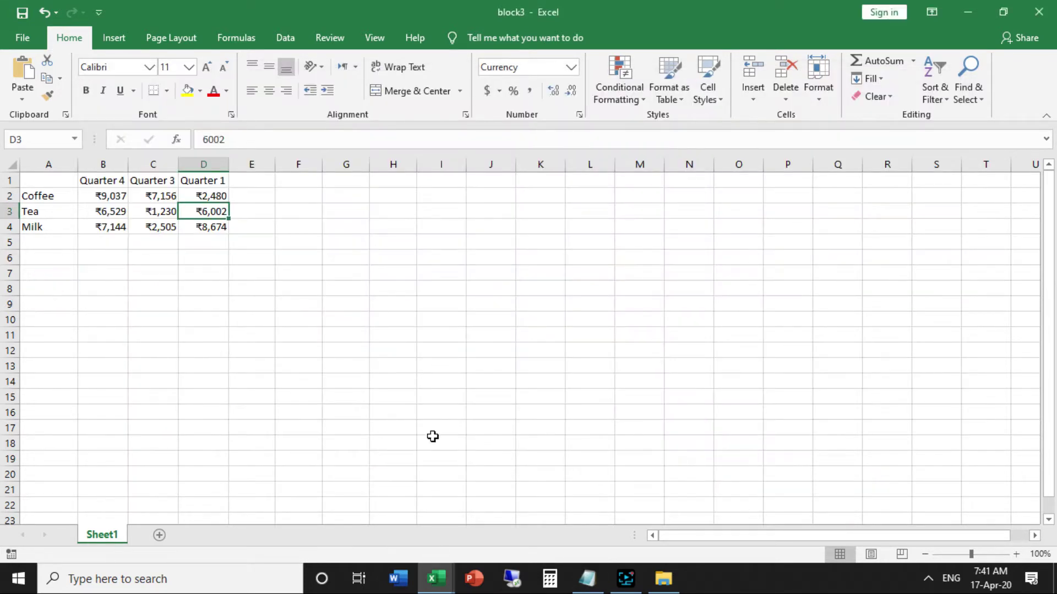
left_click(440, 585)
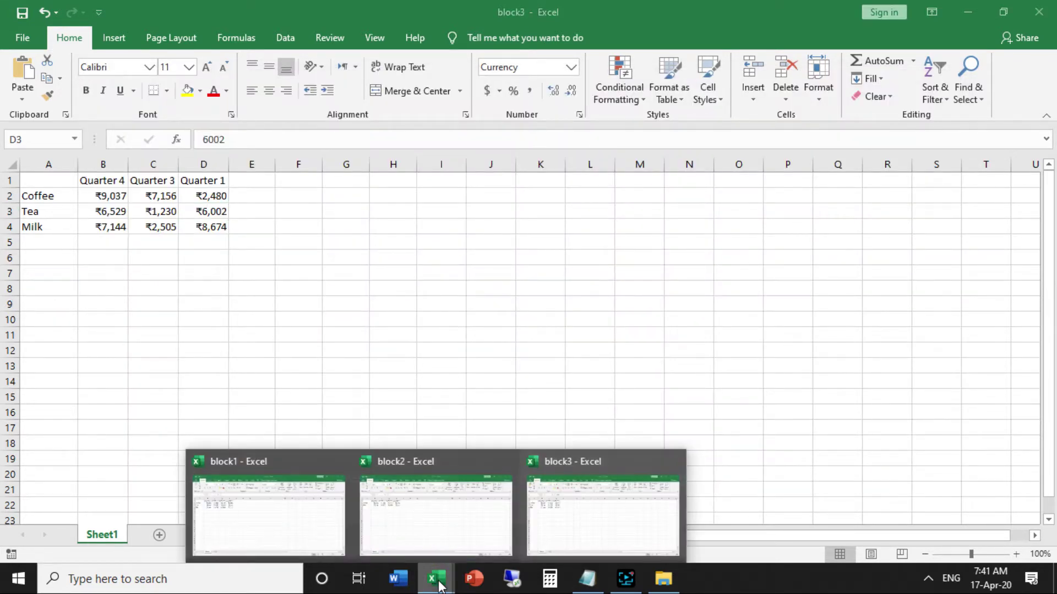
left_click(244, 506)
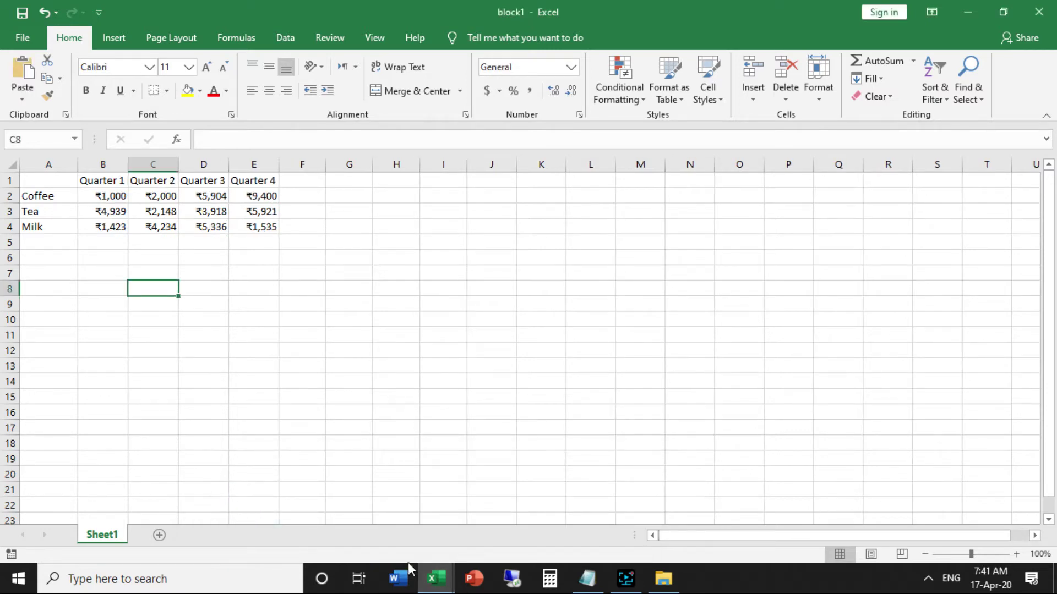
left_click(438, 582)
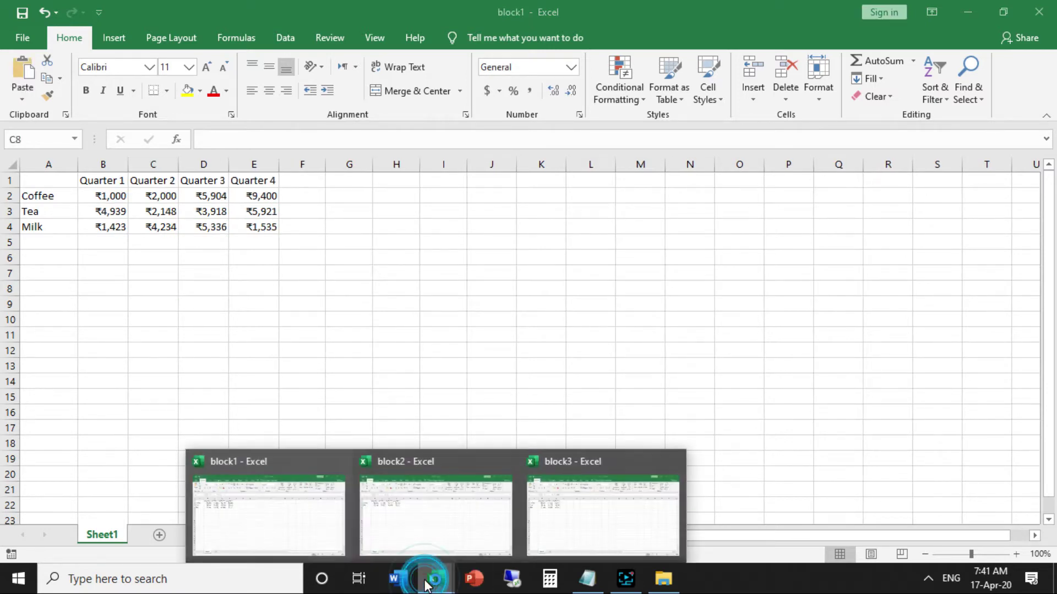
mouse_move(439, 488)
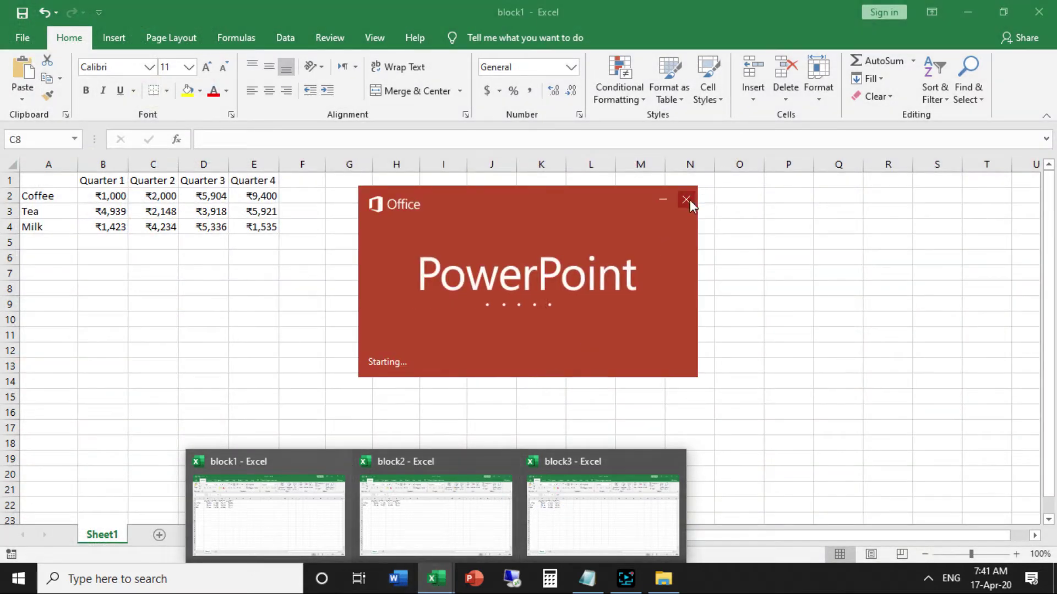
left_click(685, 200)
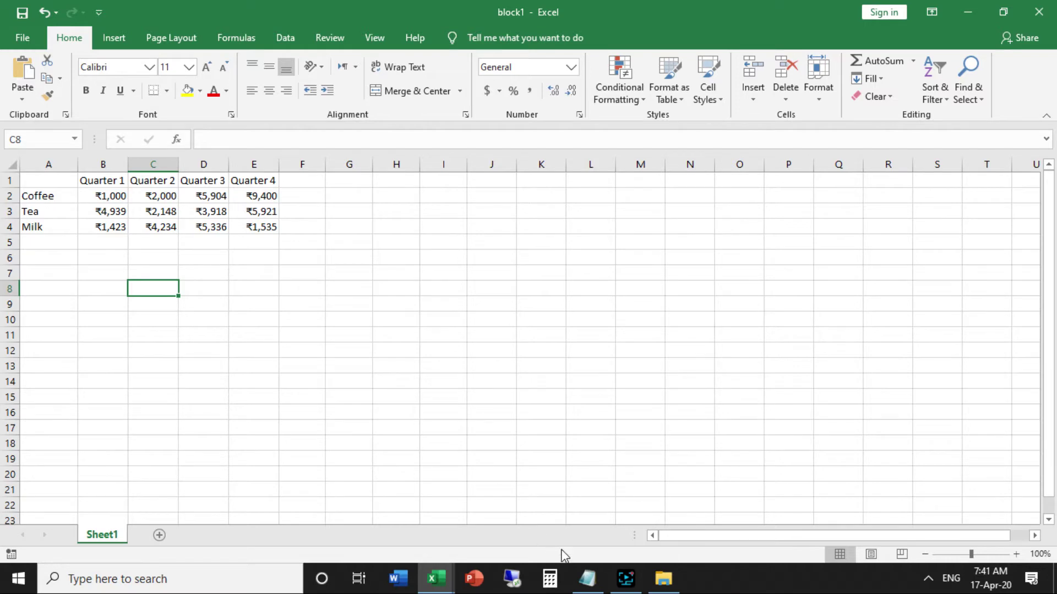
left_click(587, 581)
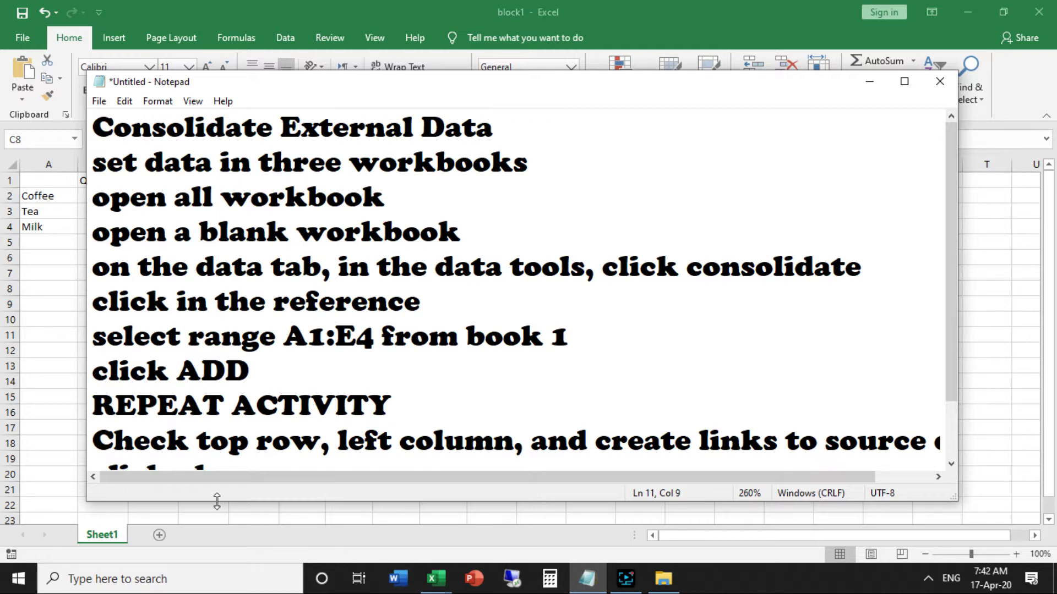
- Return to the block1 sheet so its Quarter 1–4 Coffee, Tea and Milk figures are in view
left_click(48, 442)
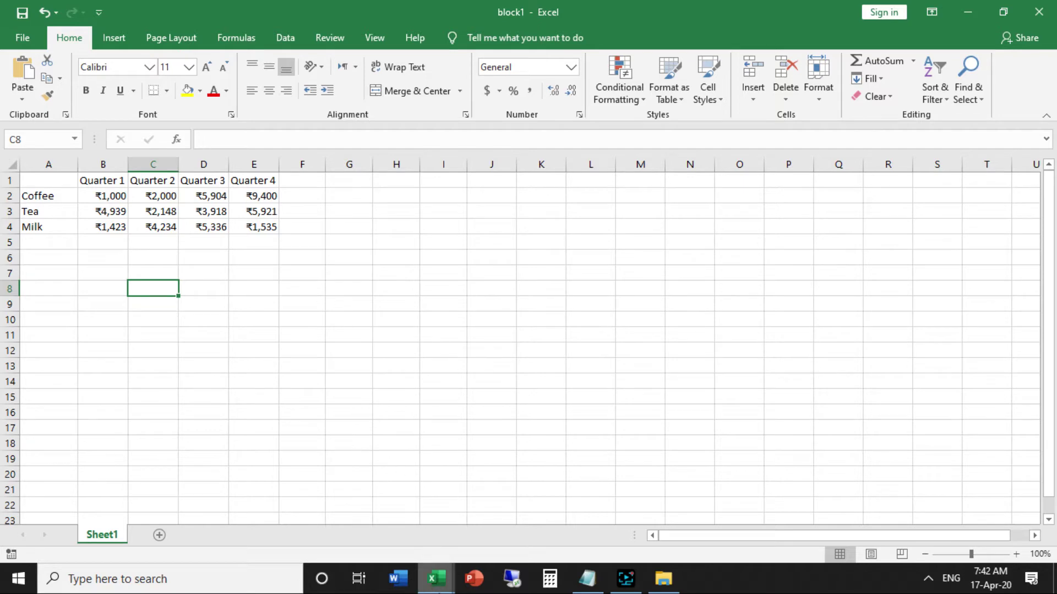
- Check the open workbook windows and minimize the Notepad notes to reveal the new blank Book2
mouse_move(436, 578)
left_click(300, 482)
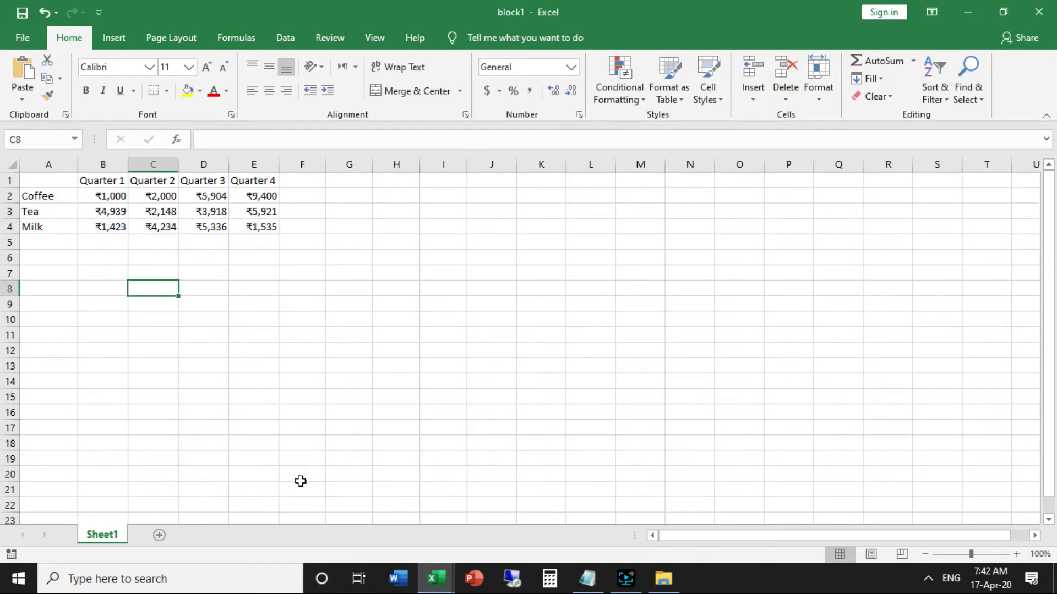
left_click(450, 589)
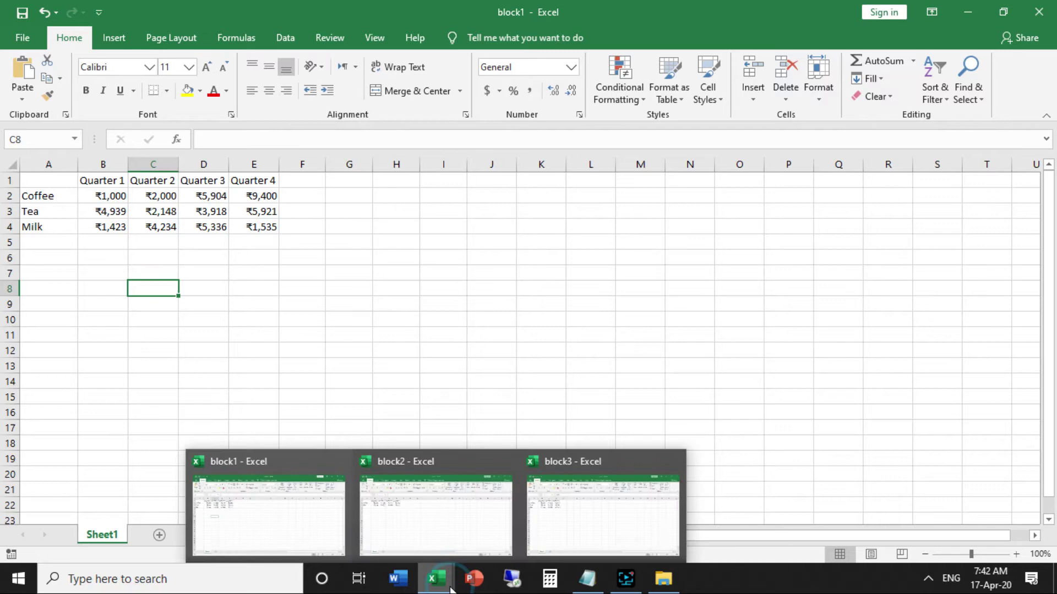
mouse_move(614, 525)
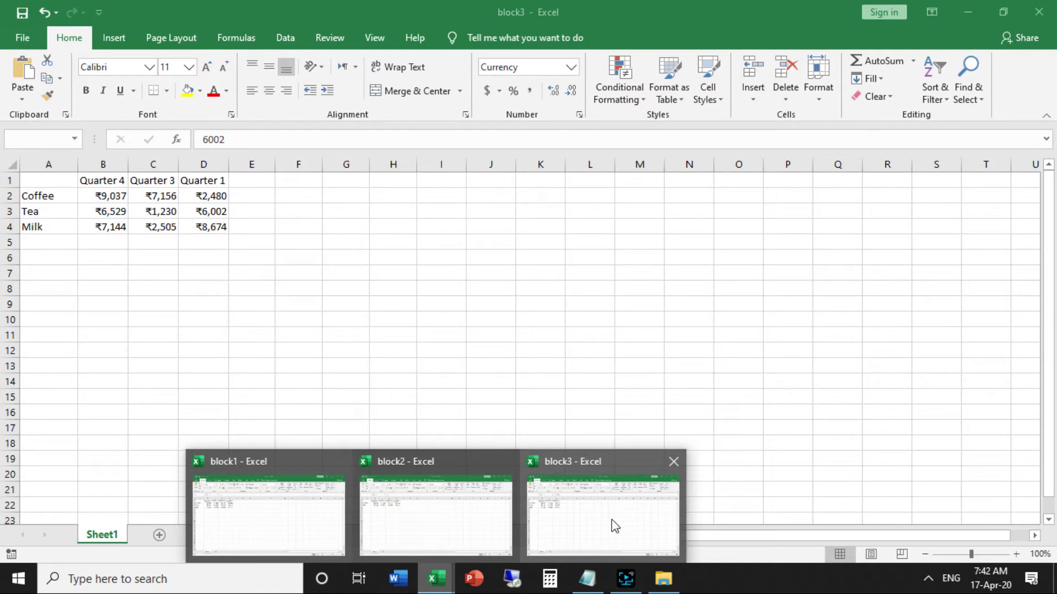
left_click(585, 588)
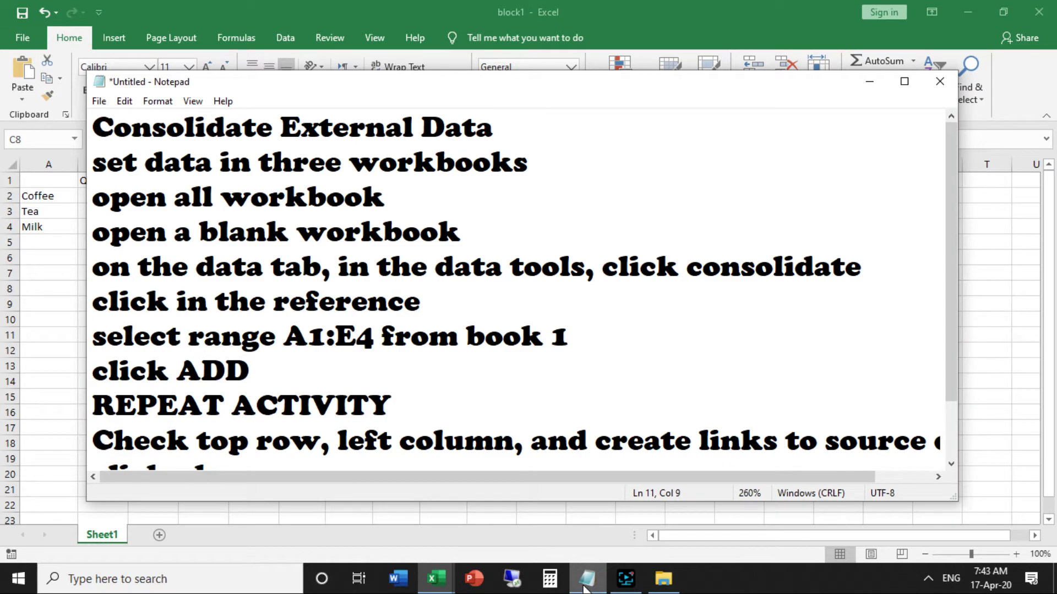
left_click(586, 579)
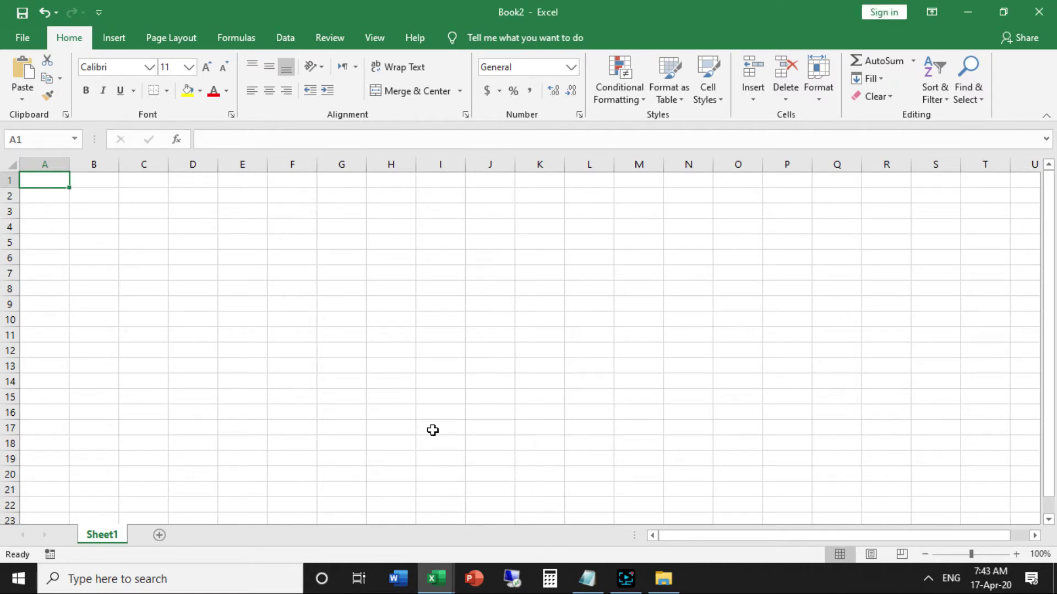
- Open the Consolidate dialog from the Data tab's Data Tools group, with Sum as the function
left_click(284, 39)
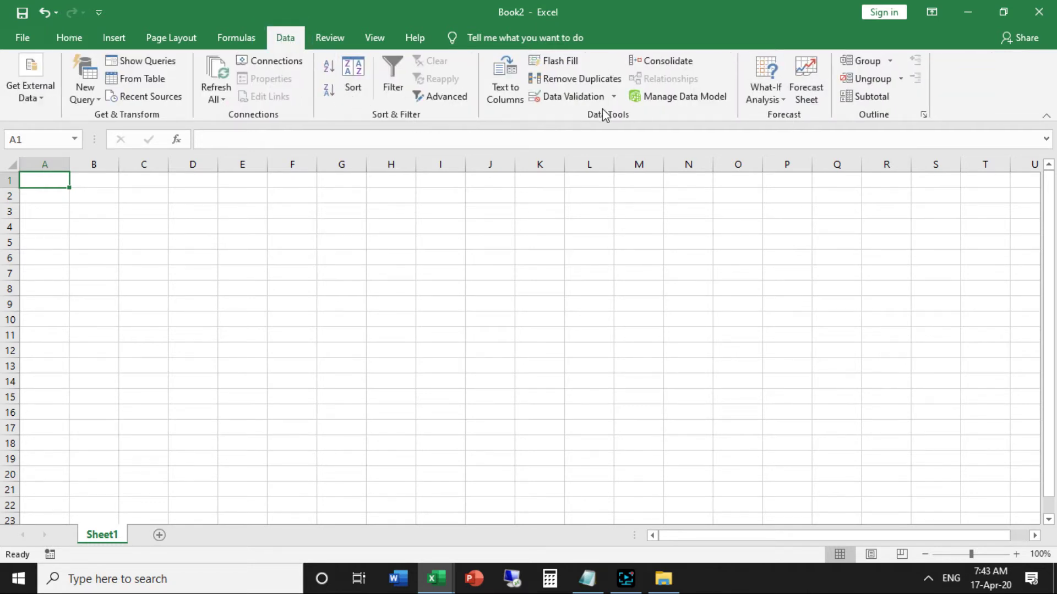
left_click(665, 62)
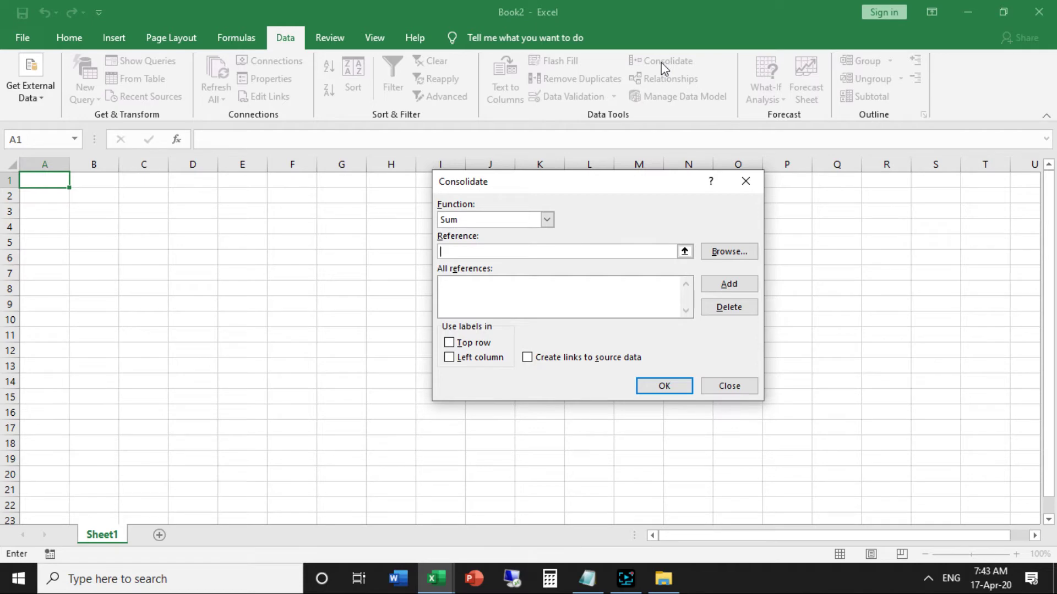
left_click(547, 220)
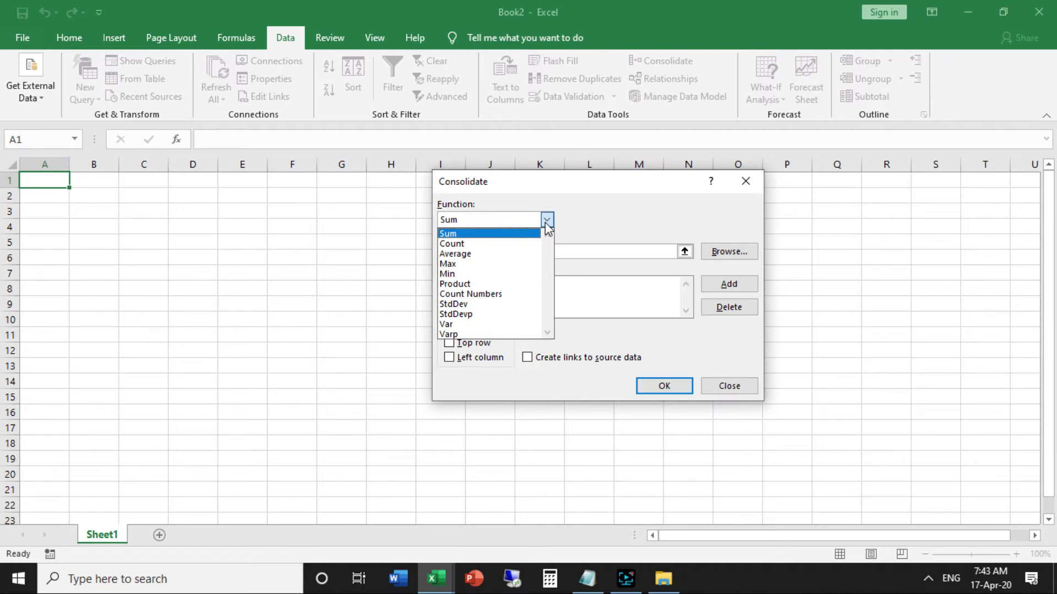
left_click(546, 220)
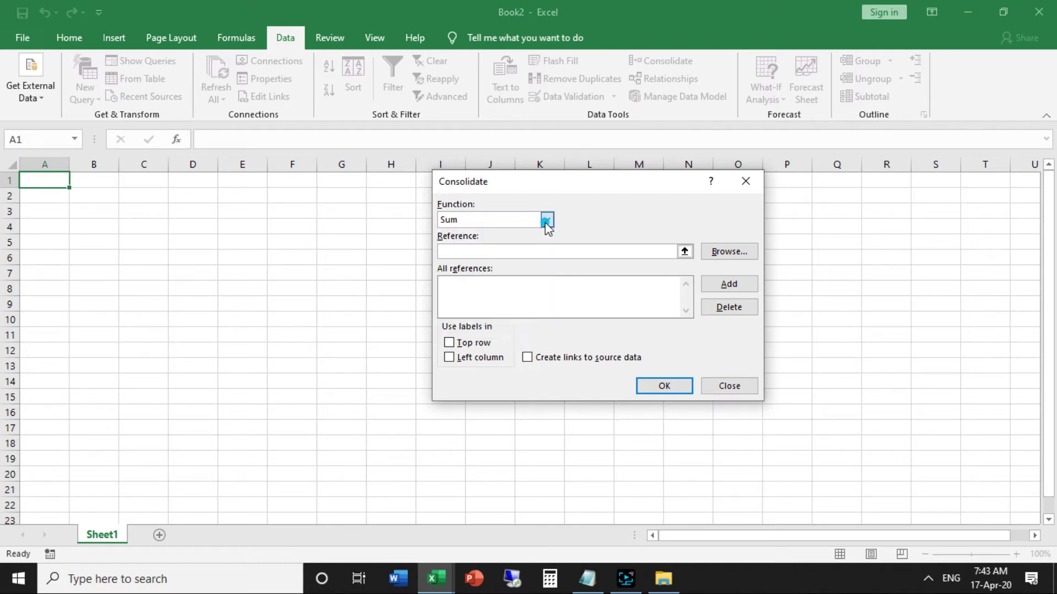
left_click(604, 228)
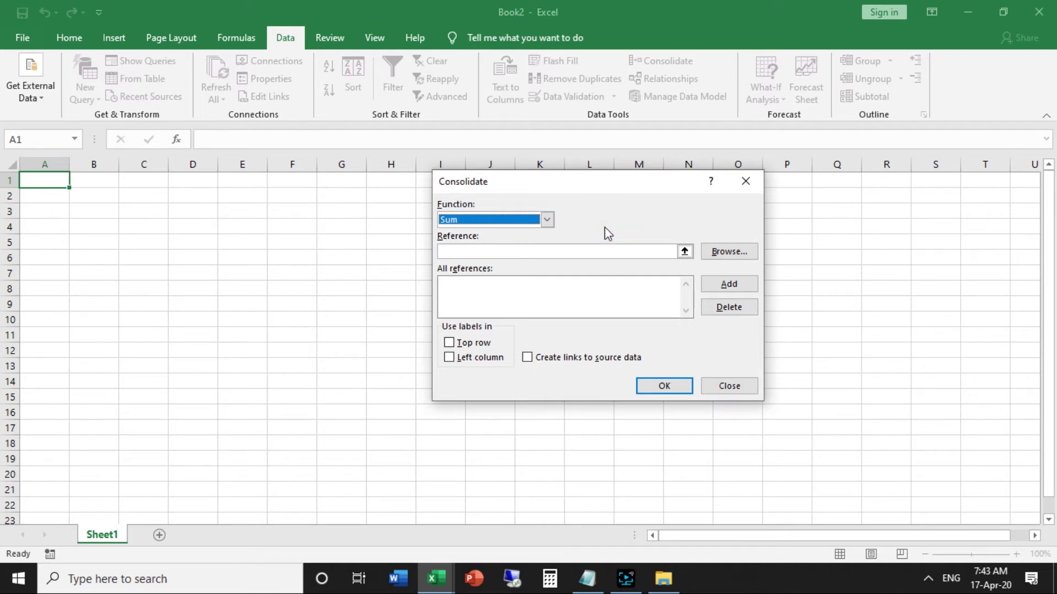
left_click(651, 252)
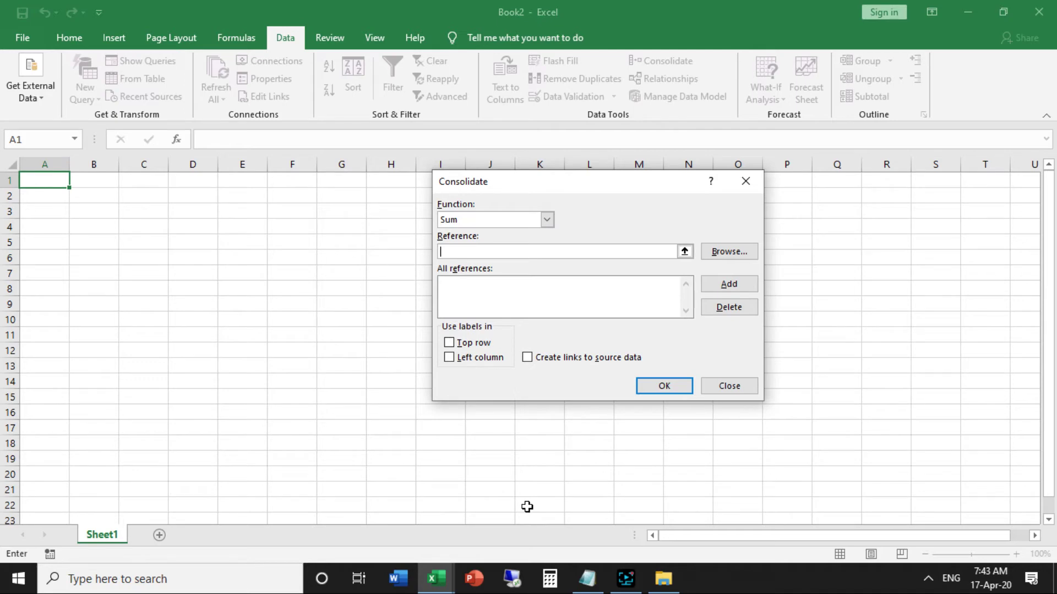
- Add block1's Sheet1 range A1:E4 as the first consolidation reference, then clear the Reference box
left_click(438, 582)
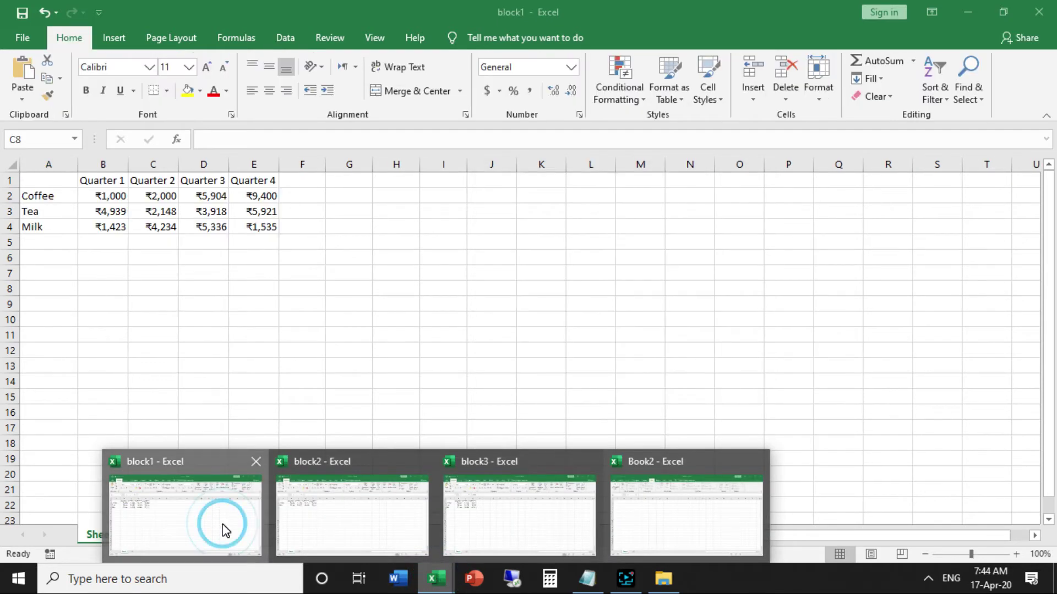
left_click(224, 528)
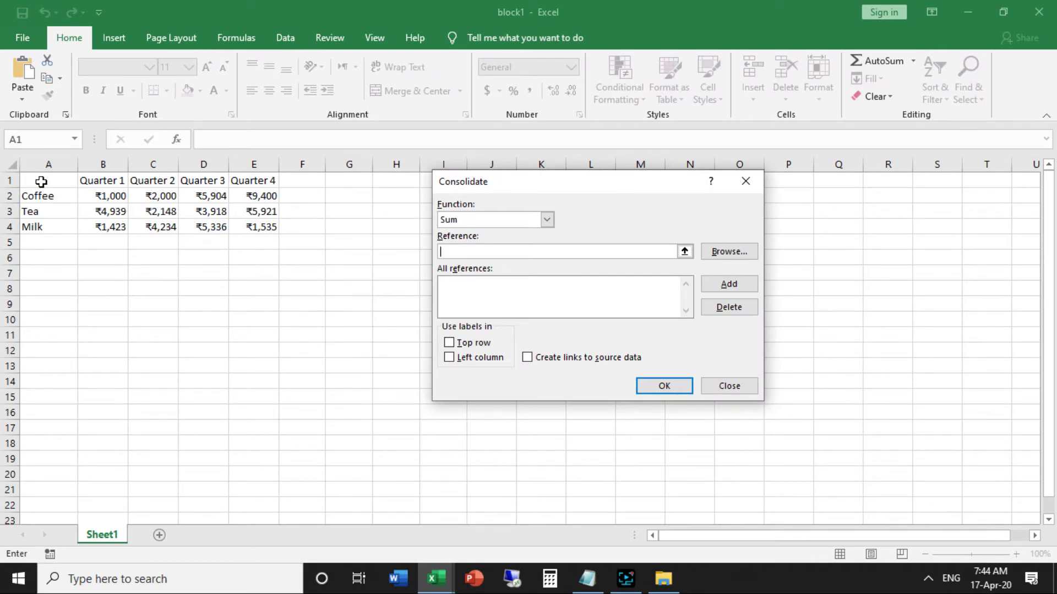
left_click_drag(41, 181, 247, 223)
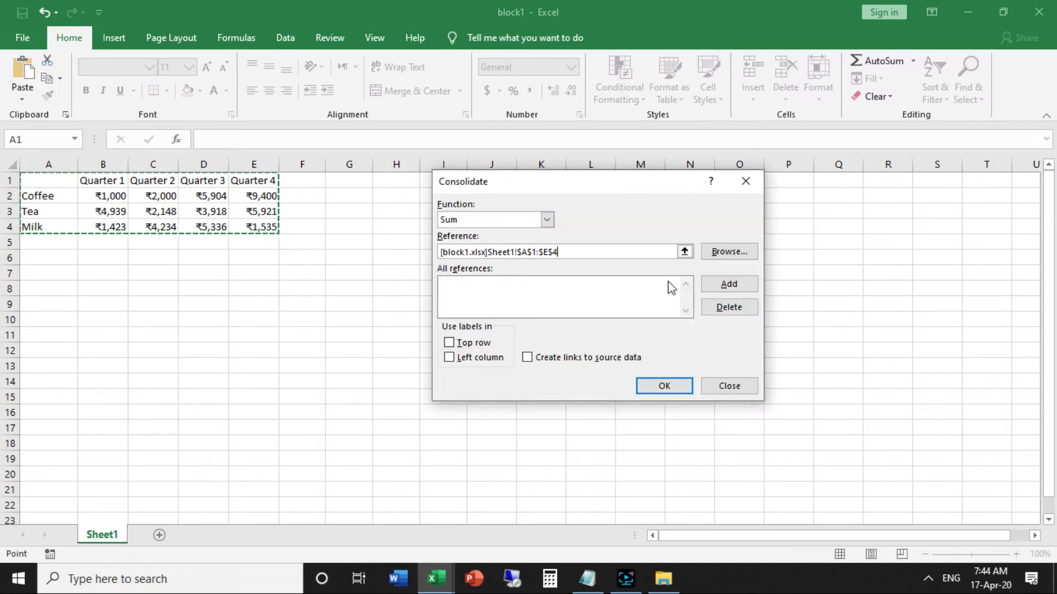
left_click(722, 285)
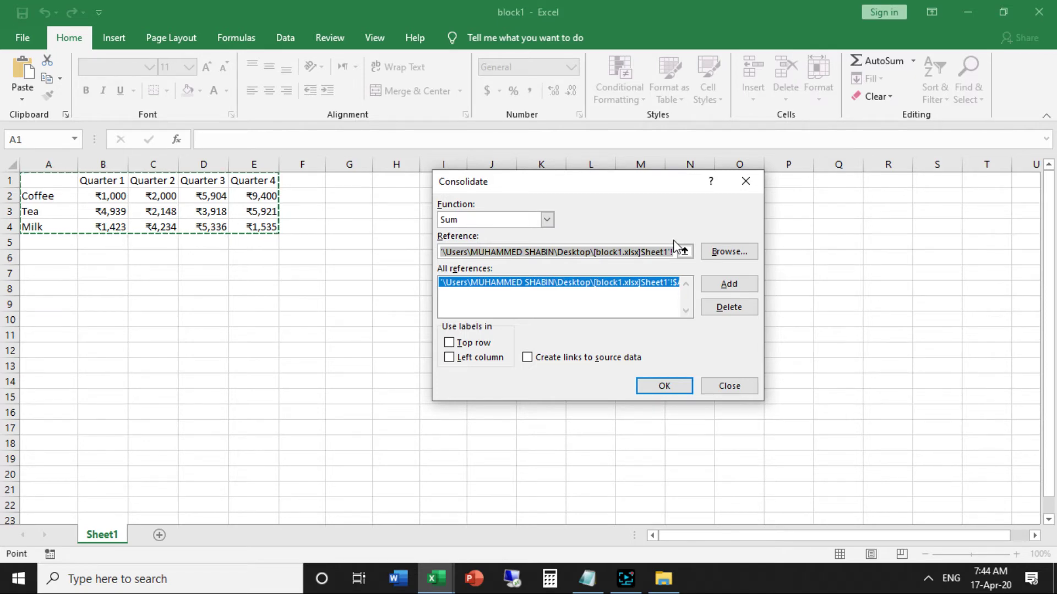
left_click(676, 246)
key("BackSpace")
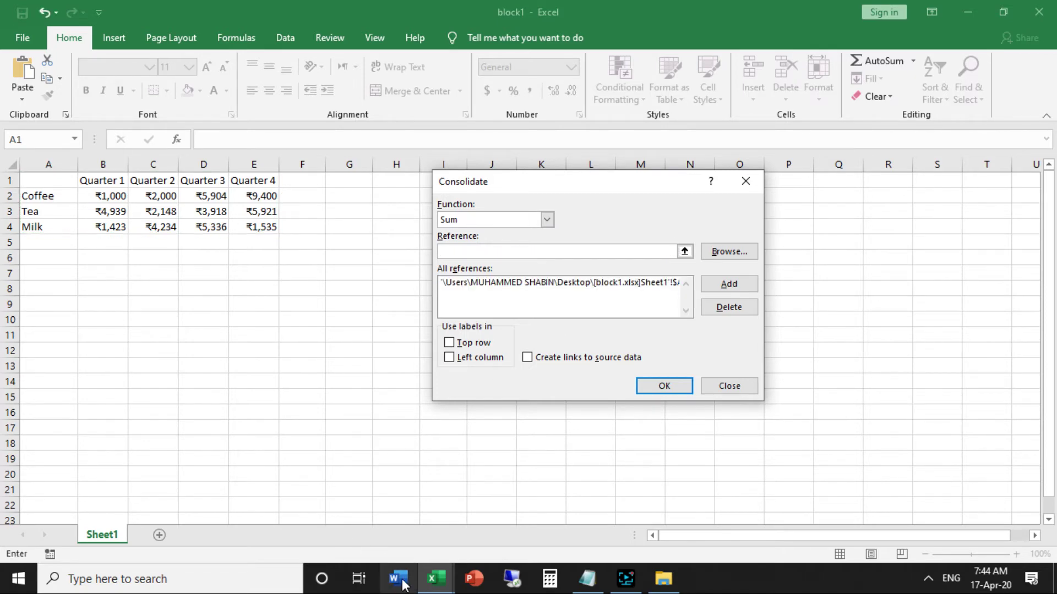
- Add block2's Sheet1 range A1:E4 as the second reference, then switch to the block3 workbook
mouse_move(436, 579)
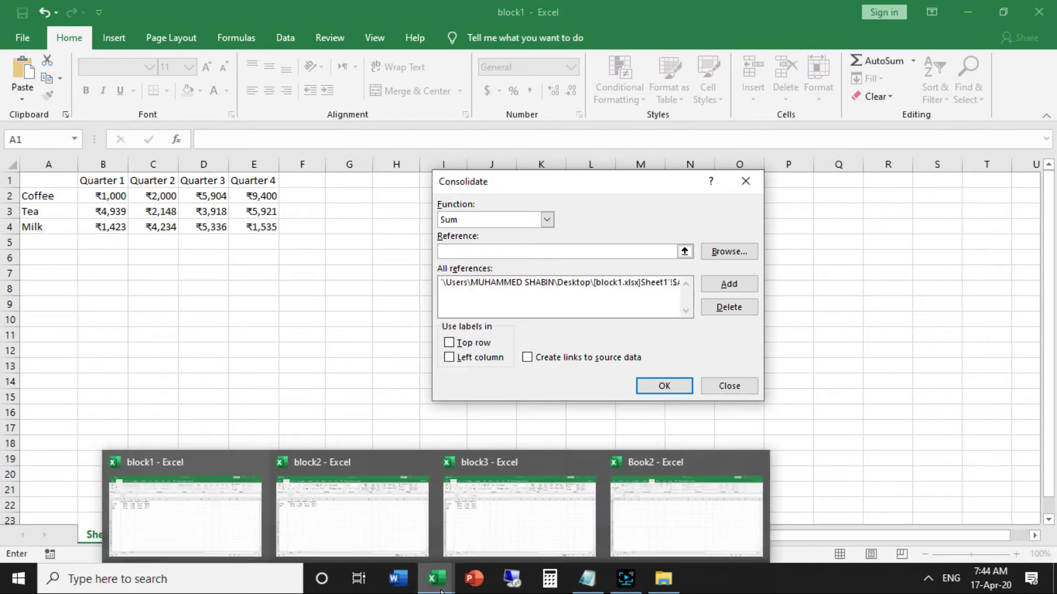
left_click(347, 527)
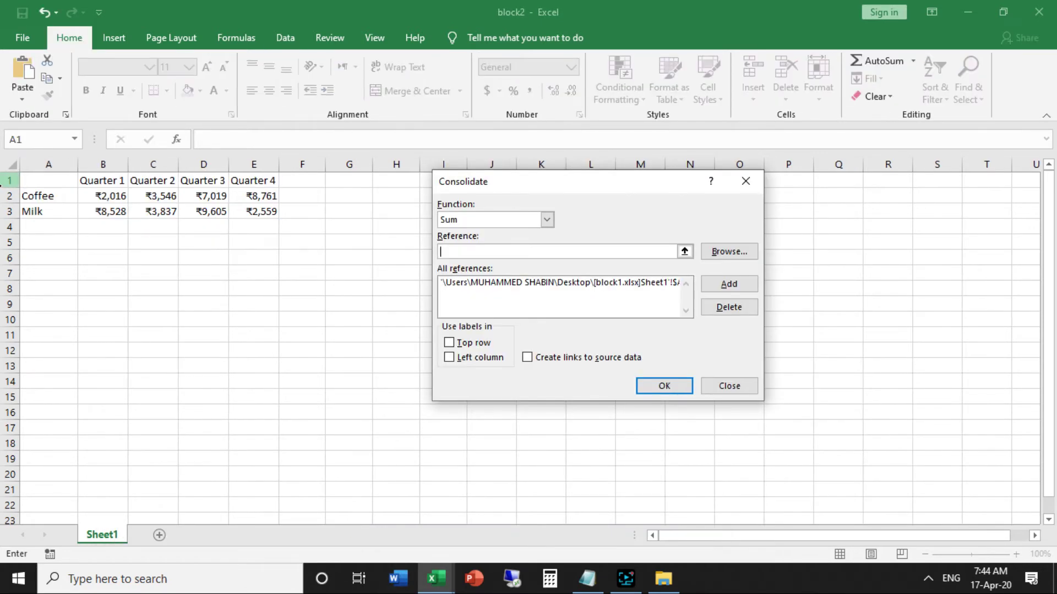
left_click(35, 176)
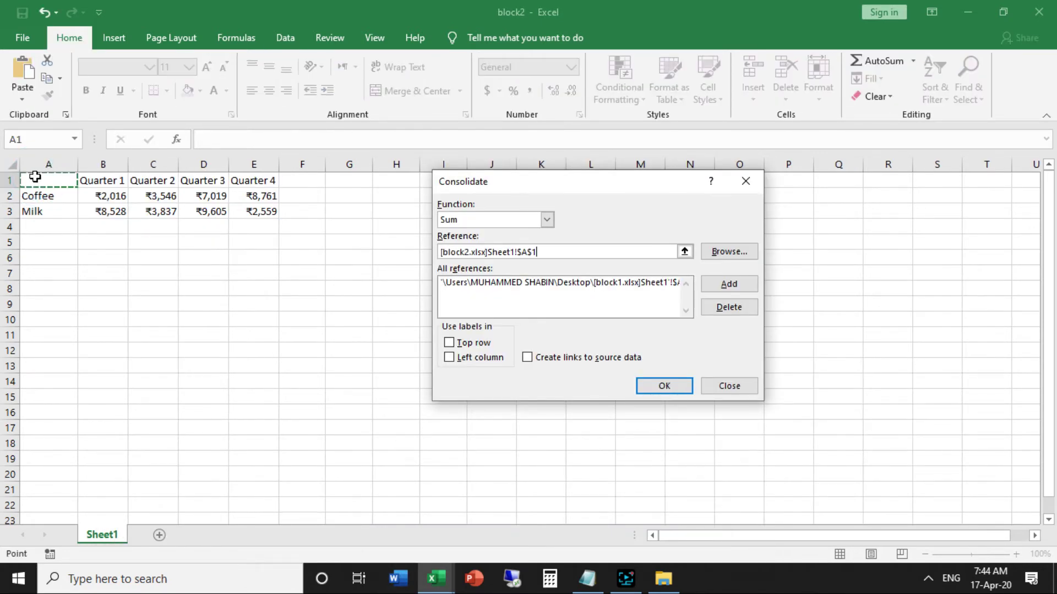
left_click_drag(34, 176, 259, 223)
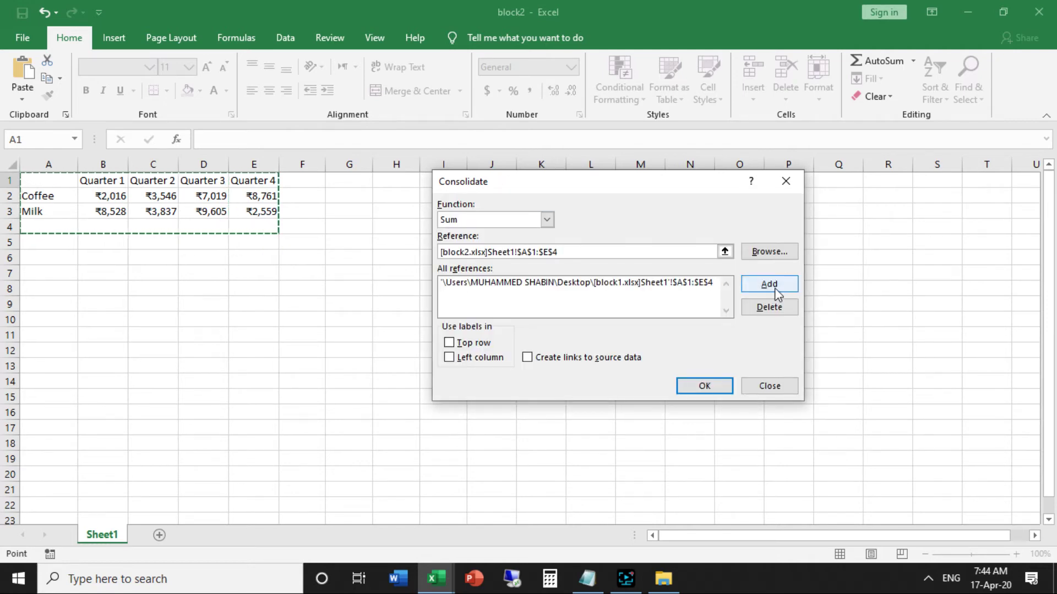
left_click(769, 284)
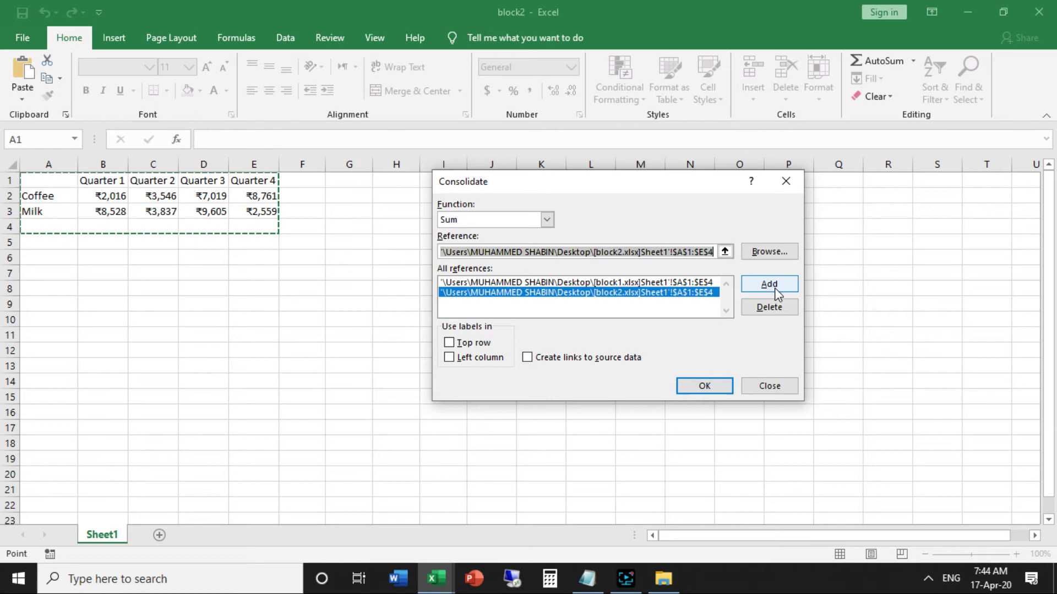
left_click(777, 293)
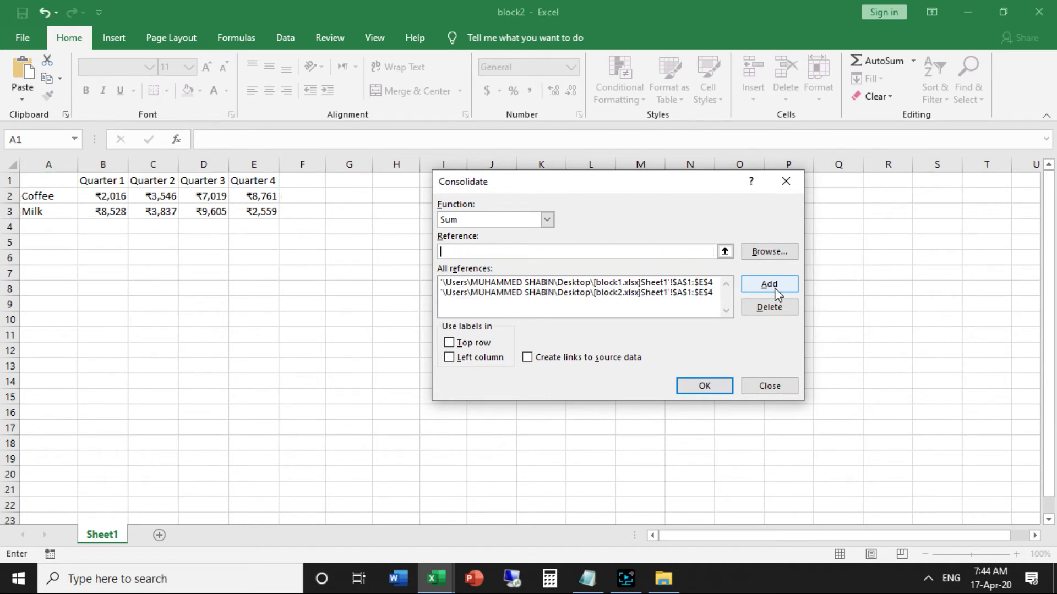
left_click(438, 588)
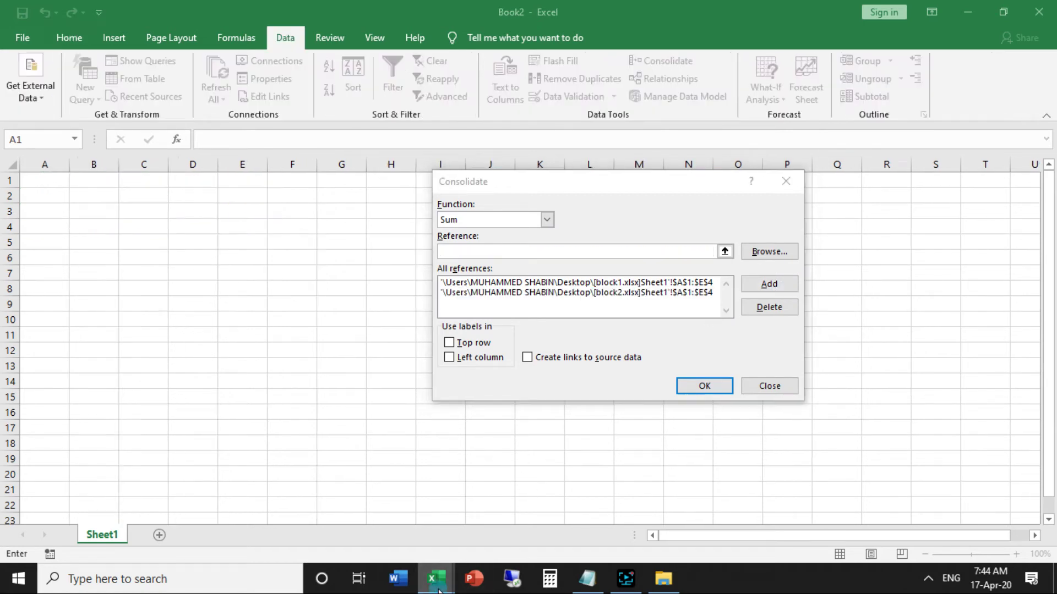
left_click(528, 536)
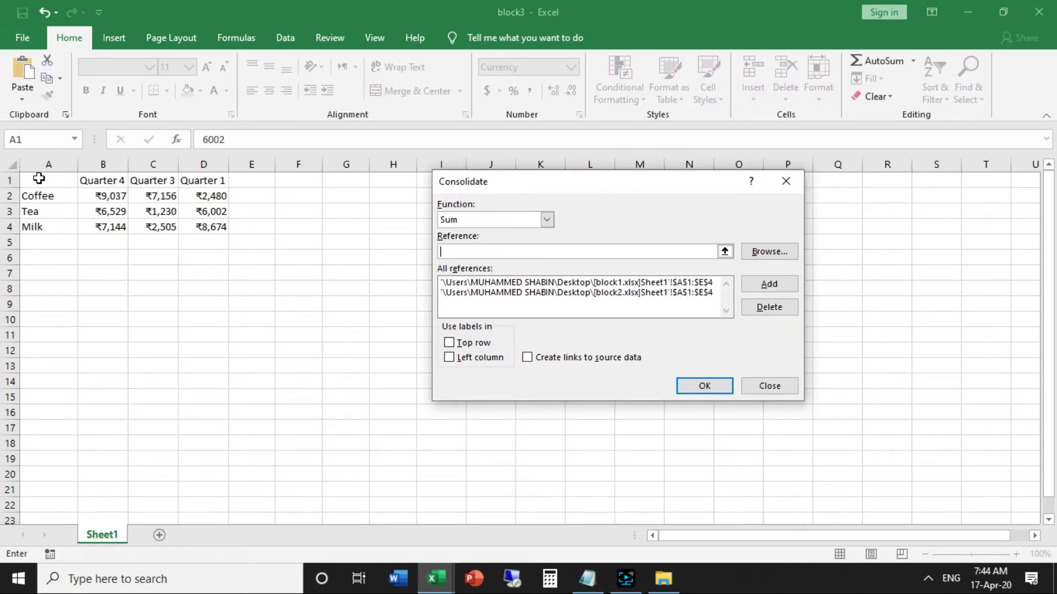
- Add block3's Sheet1 range A1:E4 as the third consolidation reference
left_click_drag(39, 178, 257, 229)
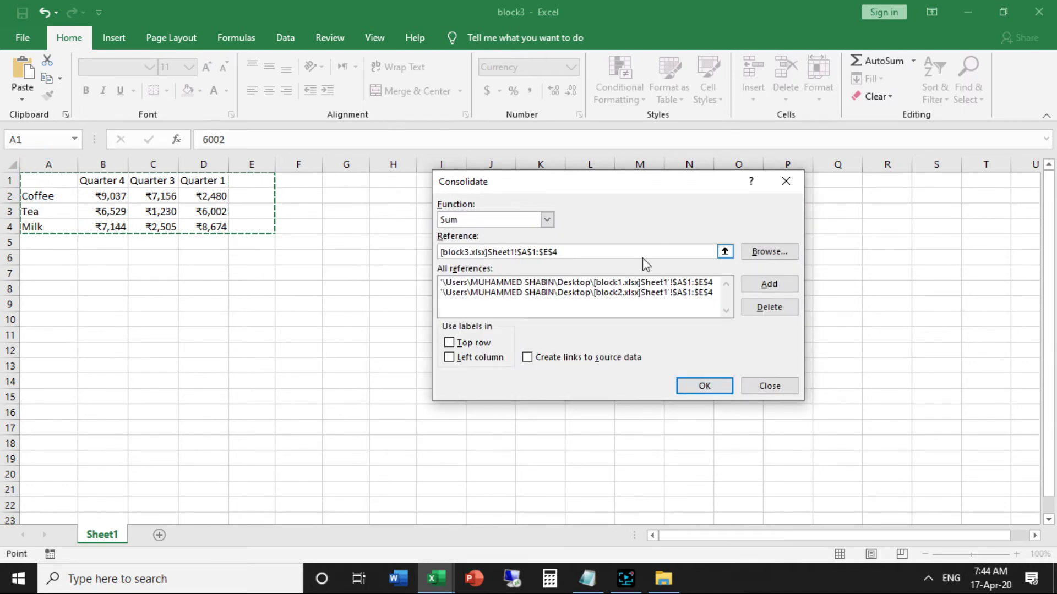
left_click(770, 284)
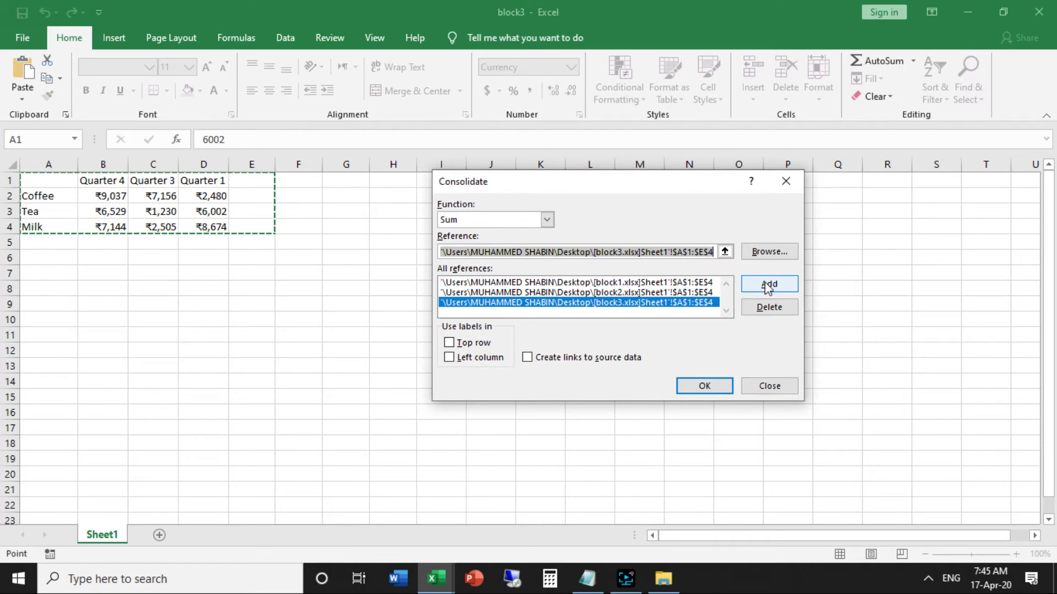
left_click(478, 345)
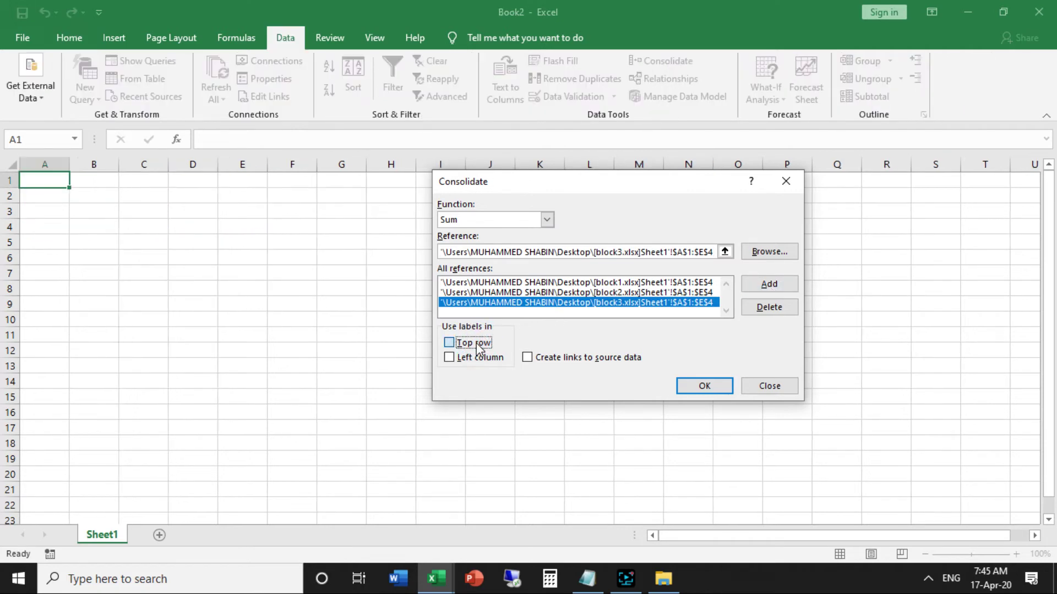
- Enable Top row, Left column and Create links to source data, then confirm the consolidation
left_click(478, 345)
left_click(471, 359)
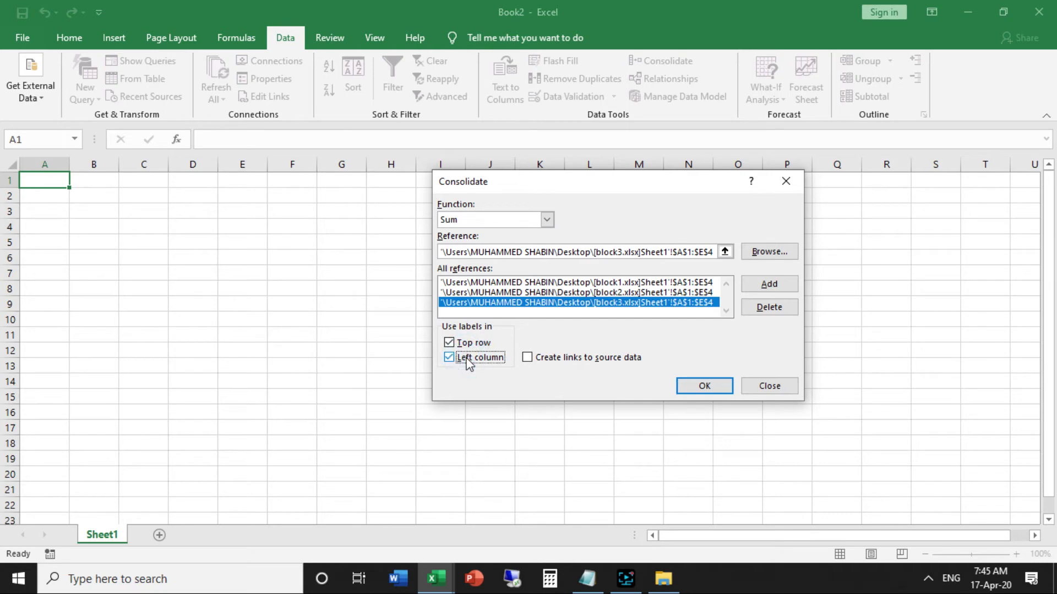
left_click(543, 361)
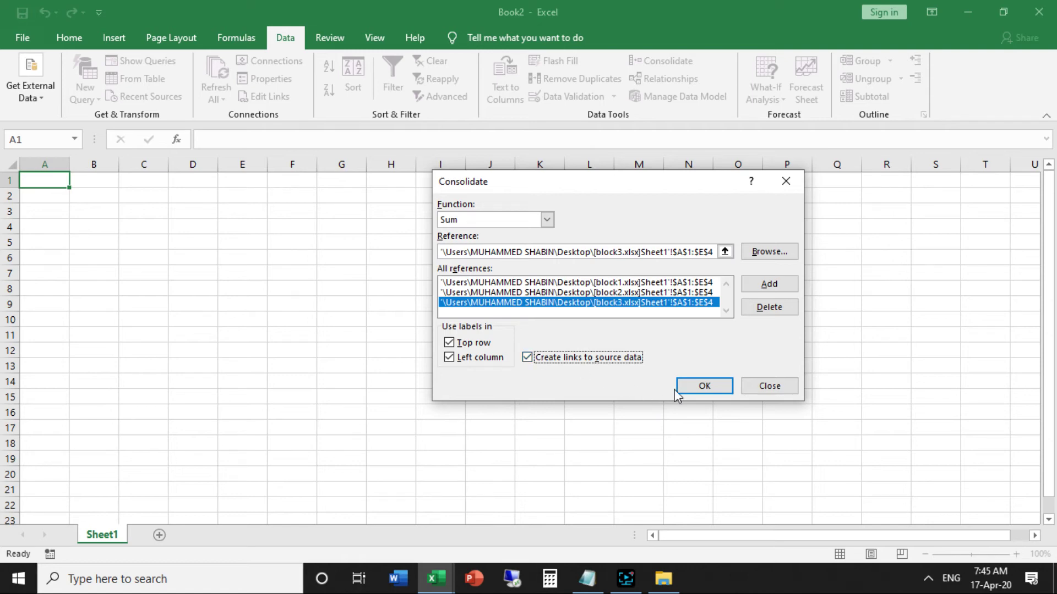
left_click(694, 392)
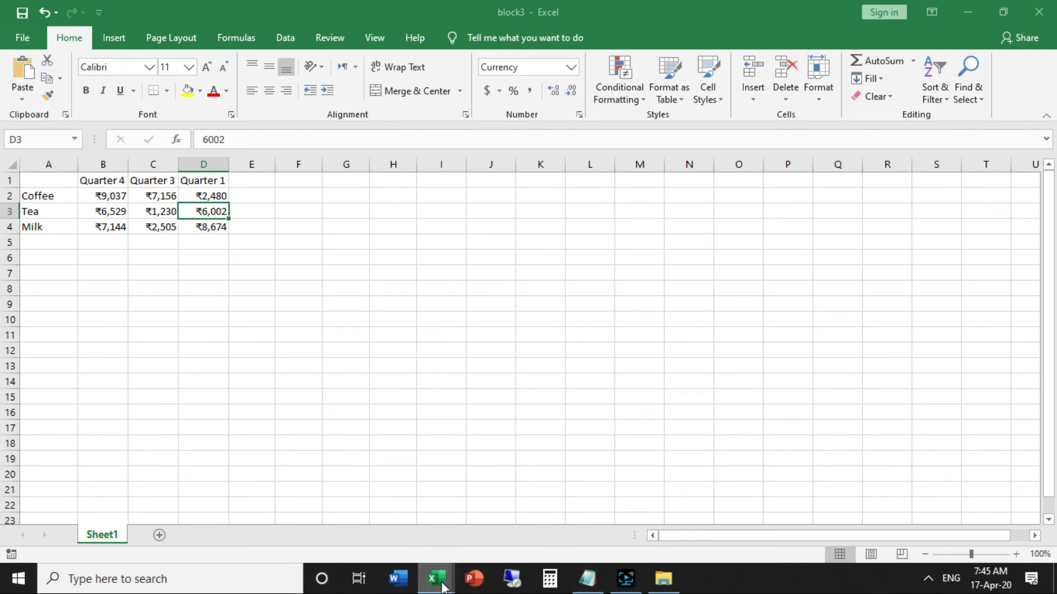
- Check block3, then return to Book2 showing the outlined Coffee, Tea and Milk quarterly Sum totals
mouse_move(439, 582)
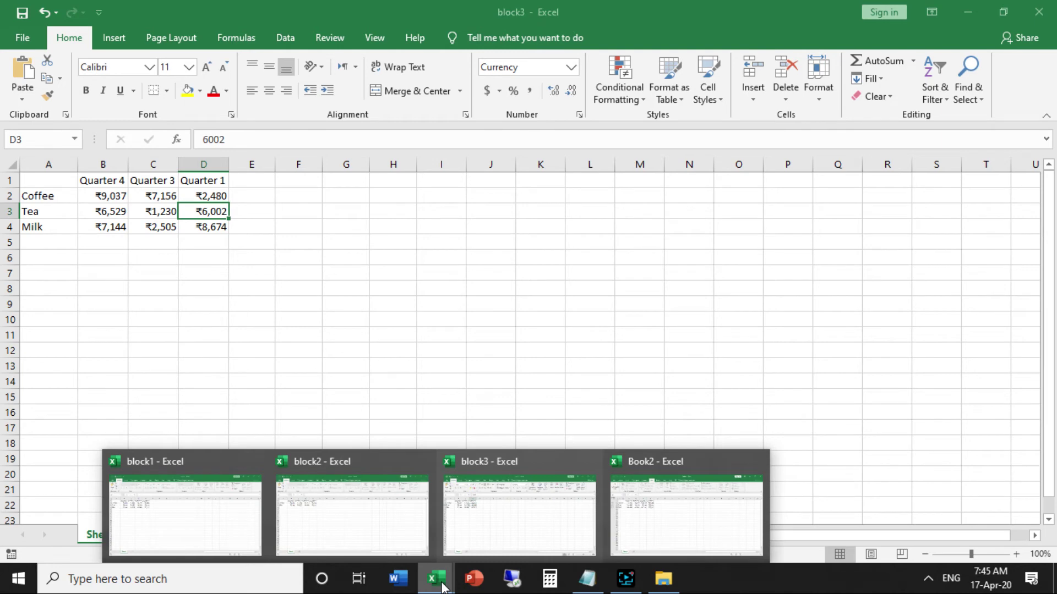
left_click(473, 511)
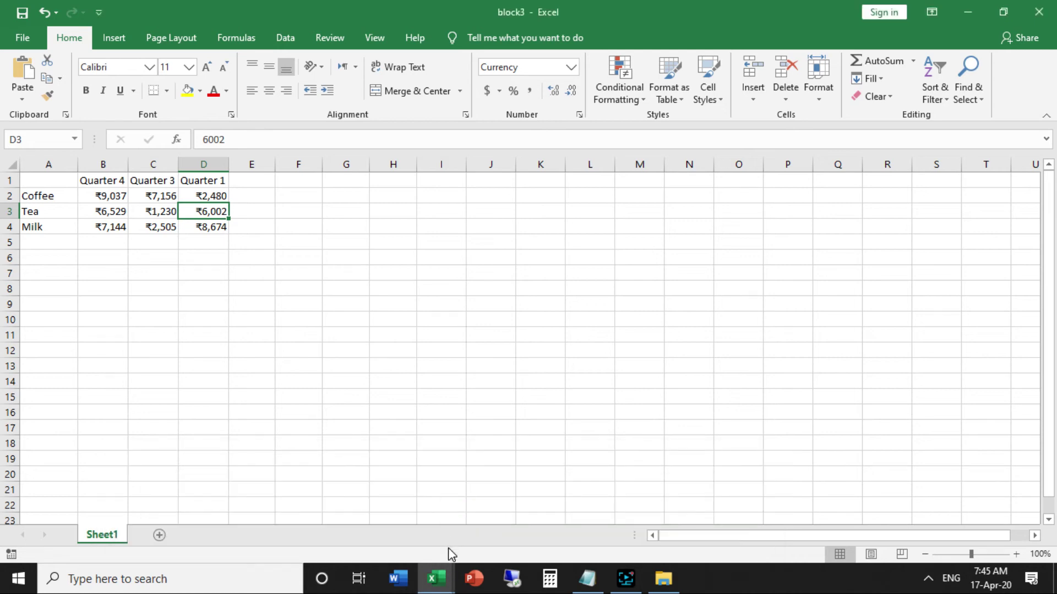
left_click(440, 588)
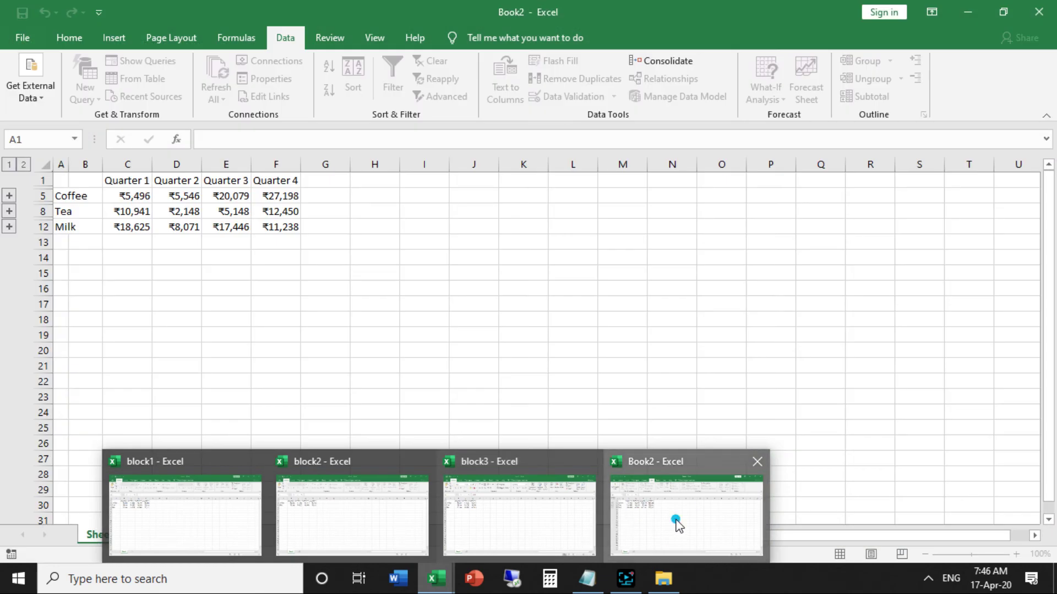
left_click(677, 523)
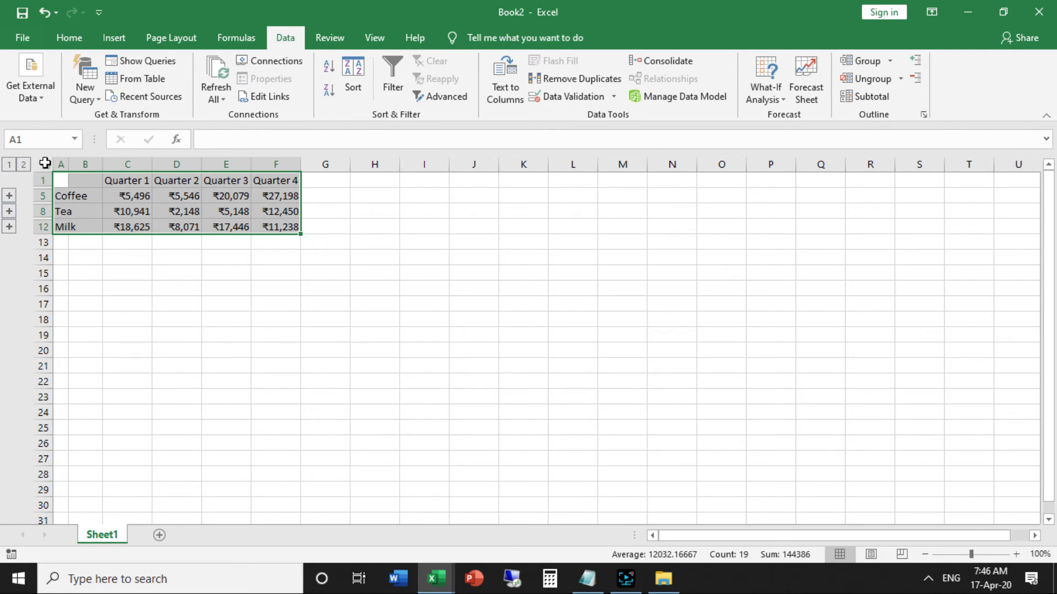
- Expand the outline to level 2 to list Block1–Block3 rows under each product, then deselect
left_click(24, 164)
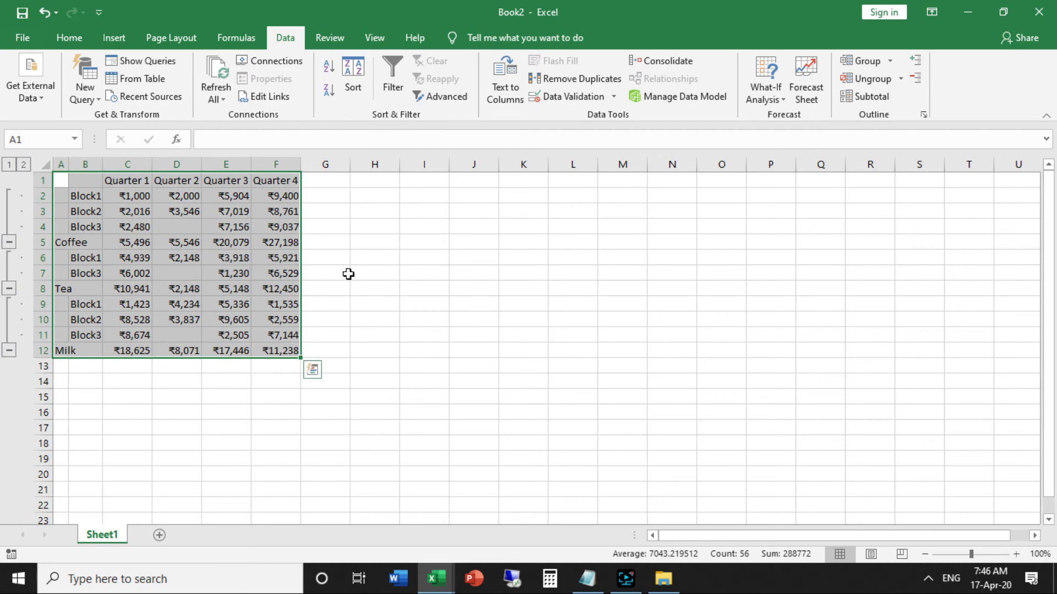
left_click(391, 274)
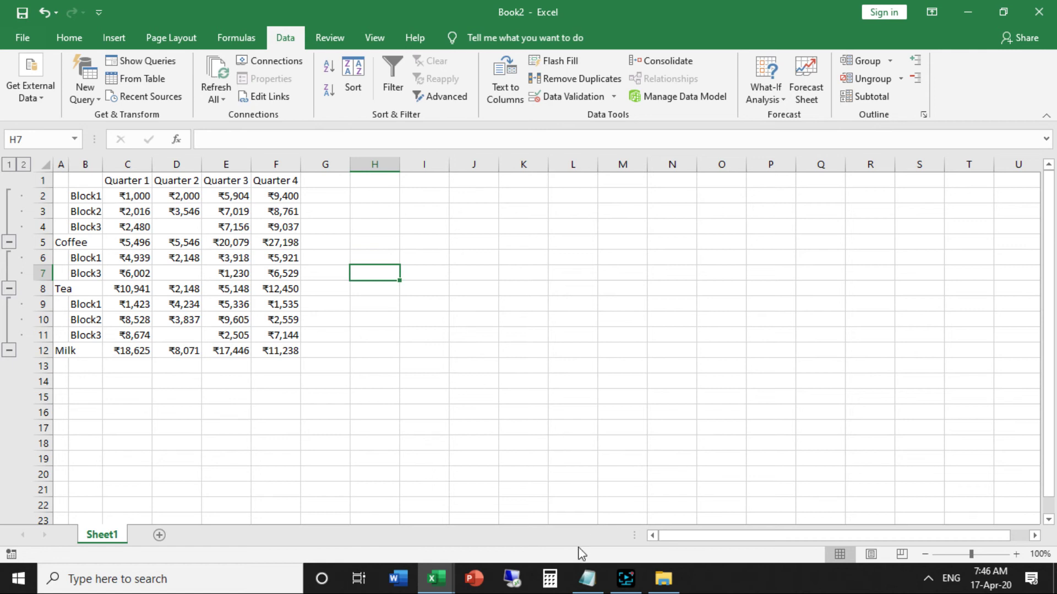
- Bring the Notepad consolidation notes in front of Book2 and scroll down to the final step, "click ok"
mouse_move(588, 578)
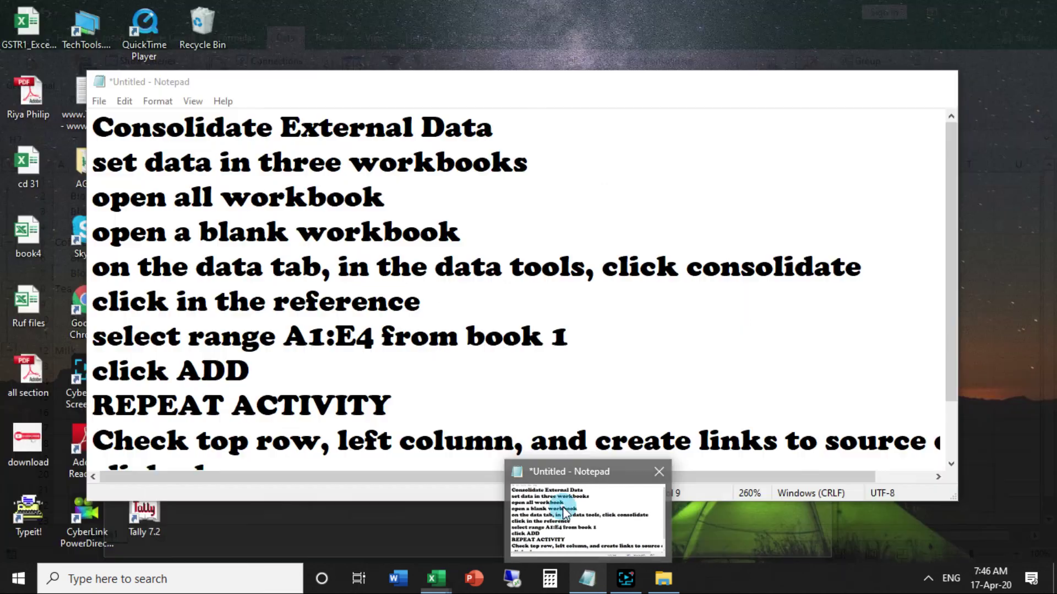
left_click(565, 515)
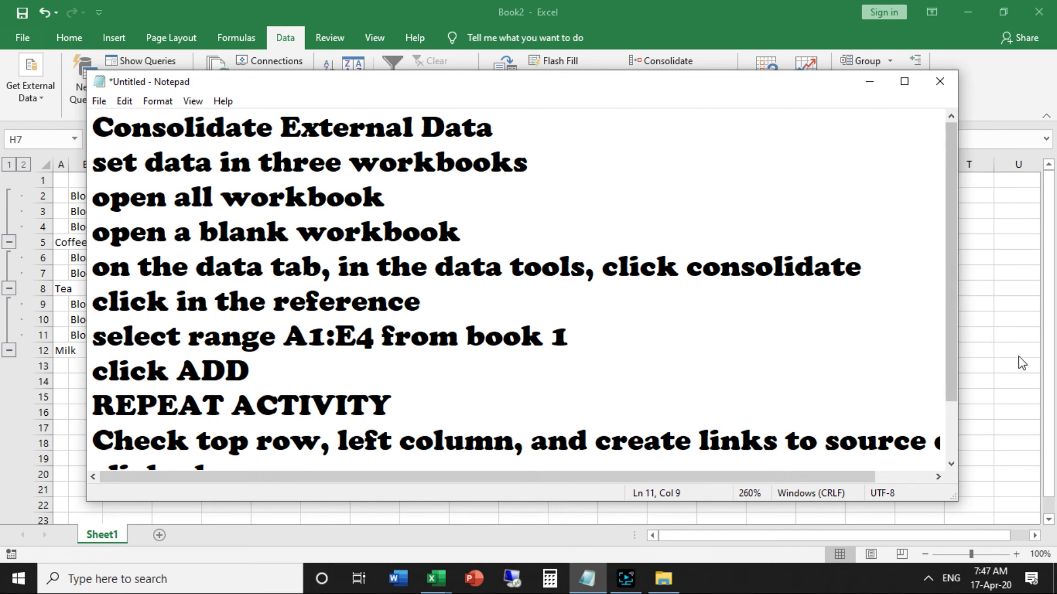
left_click_drag(951, 385, 950, 465)
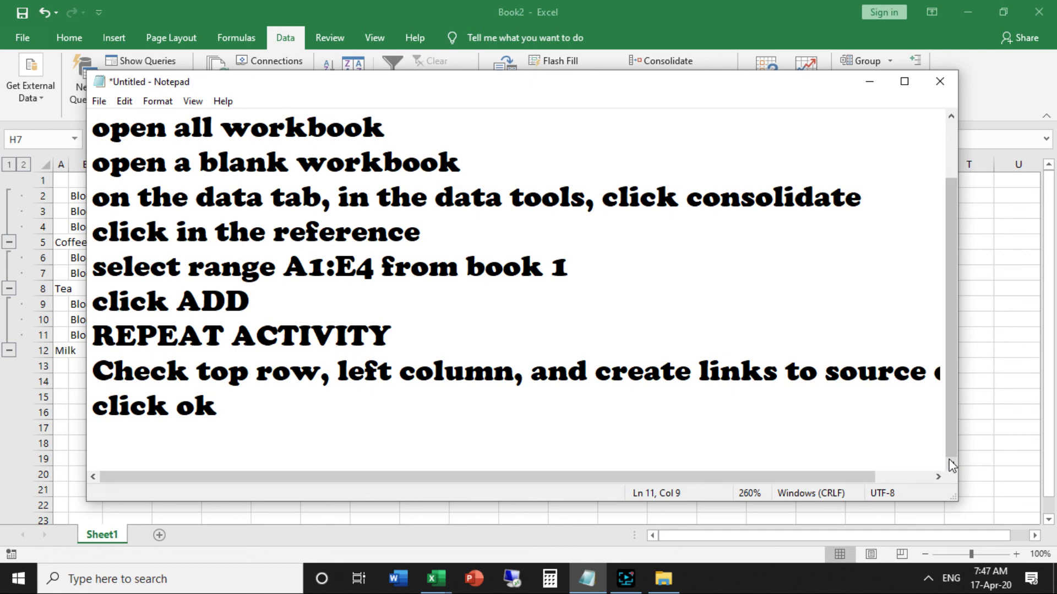